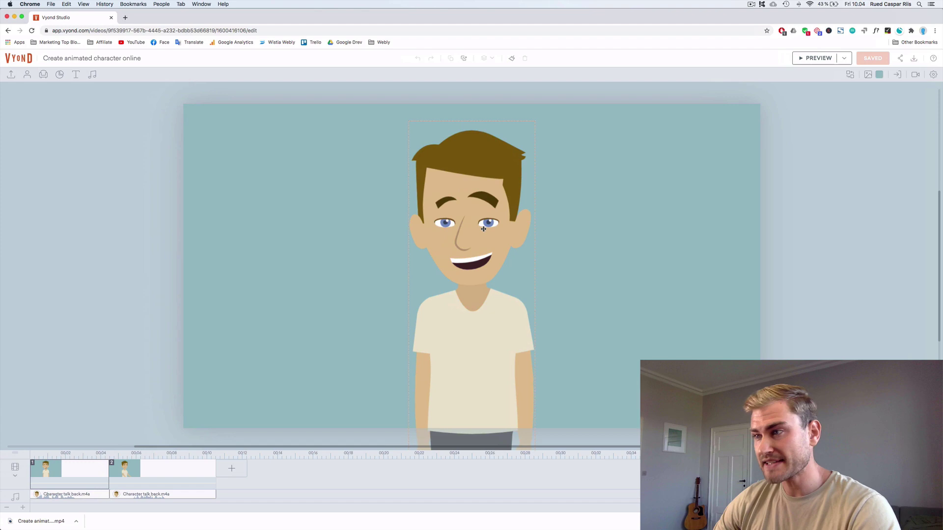
- In a new tab, log in at vyond.com and start a new Business Friendly video
left_click(111, 213)
left_click(125, 17)
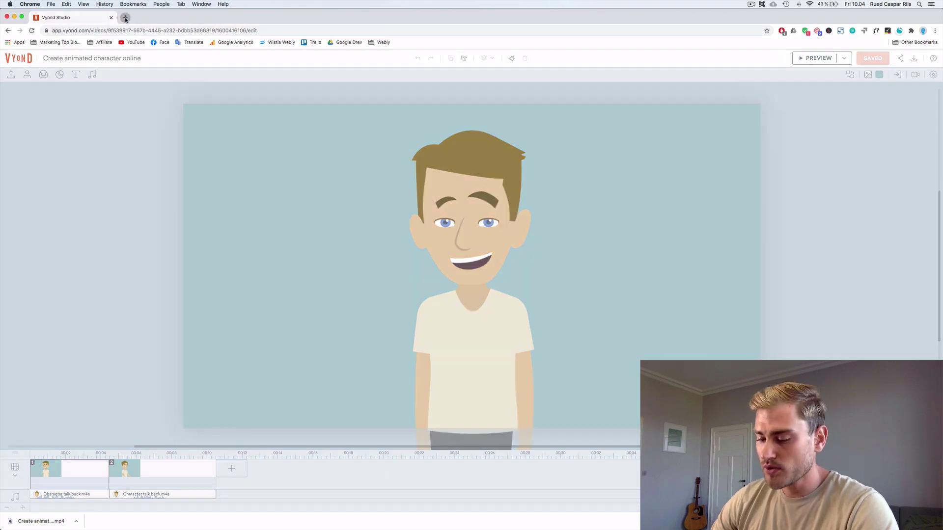
type("vyond.com")
key("Return")
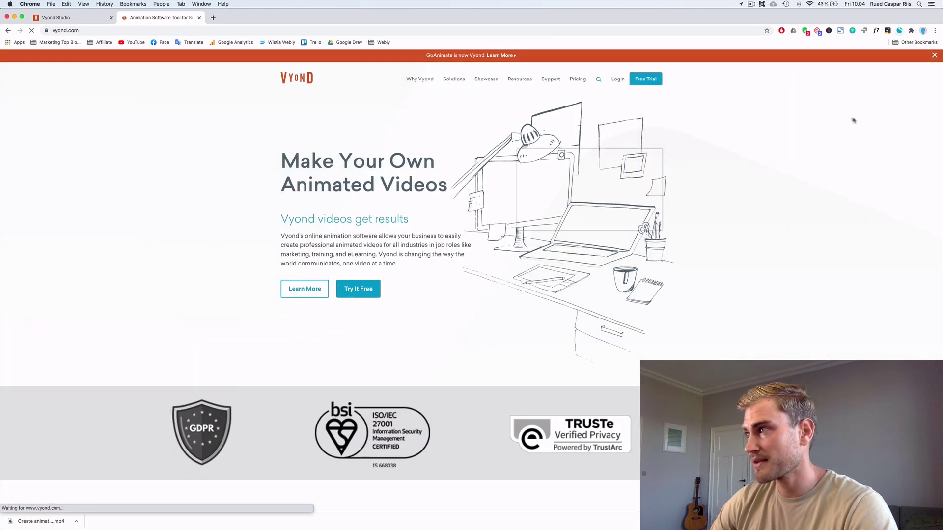
left_click(620, 82)
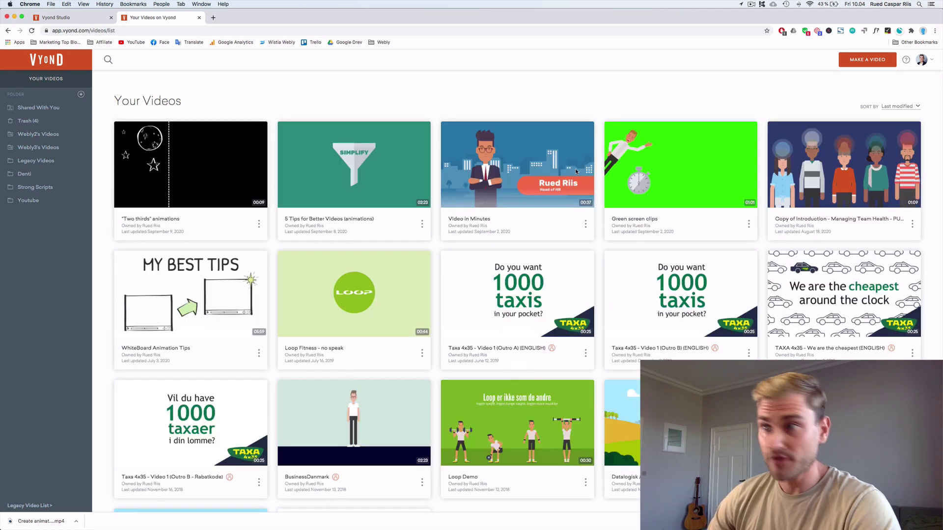
left_click(871, 64)
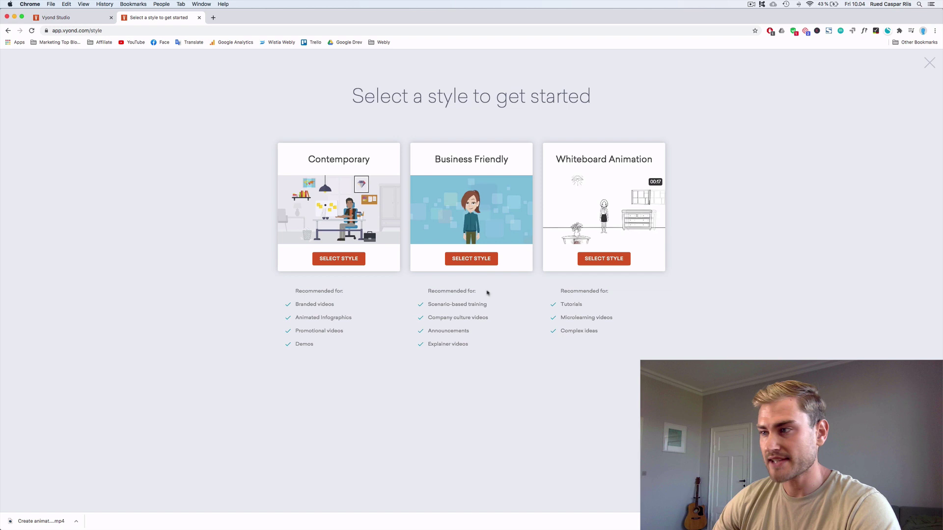
left_click(491, 259)
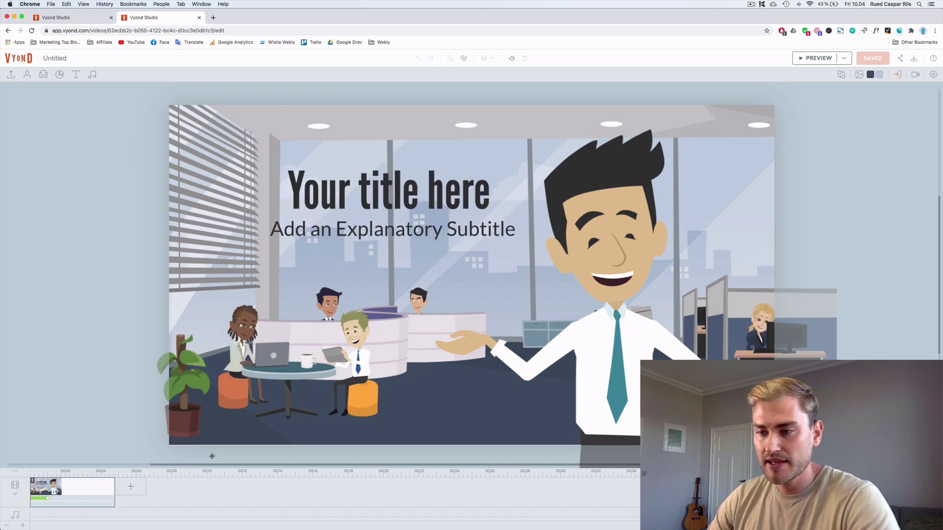
- Clear the office template scene to a blank canvas and start creating a new character
right_click(94, 473)
left_click(108, 482)
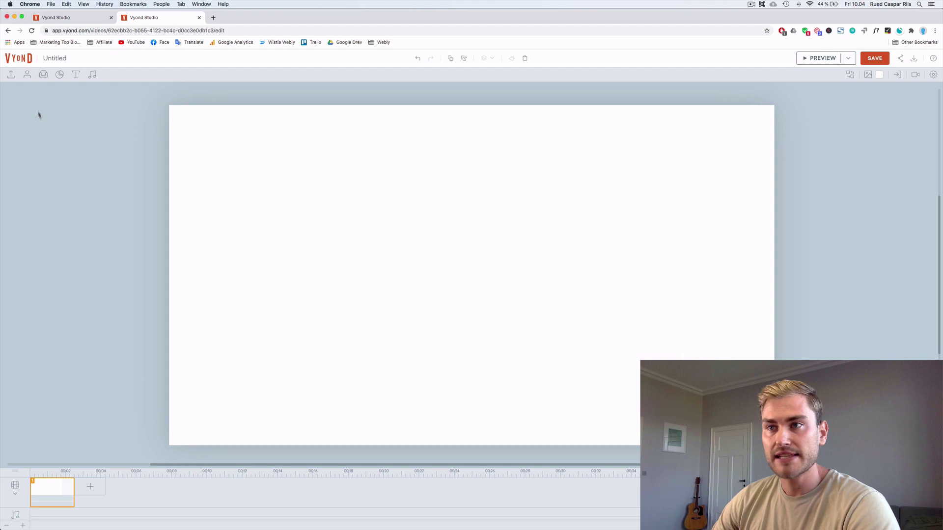
left_click(27, 75)
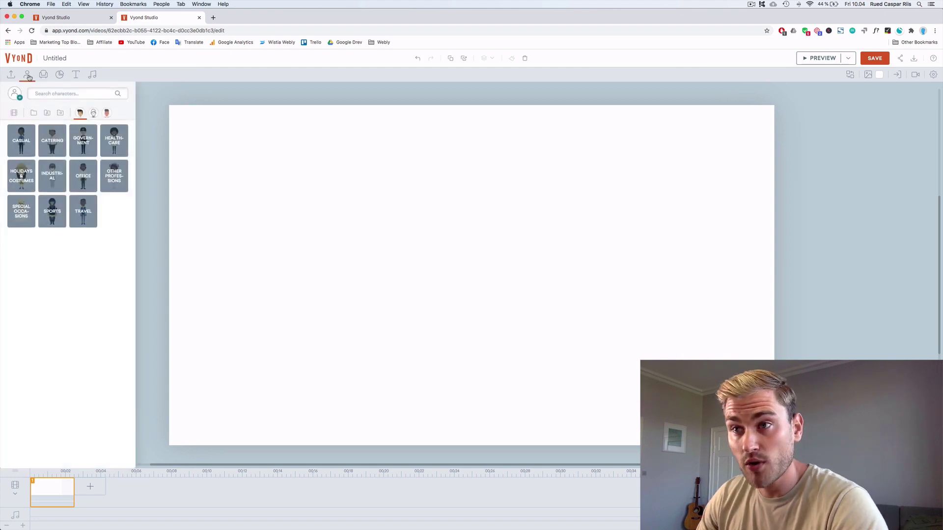
left_click(15, 93)
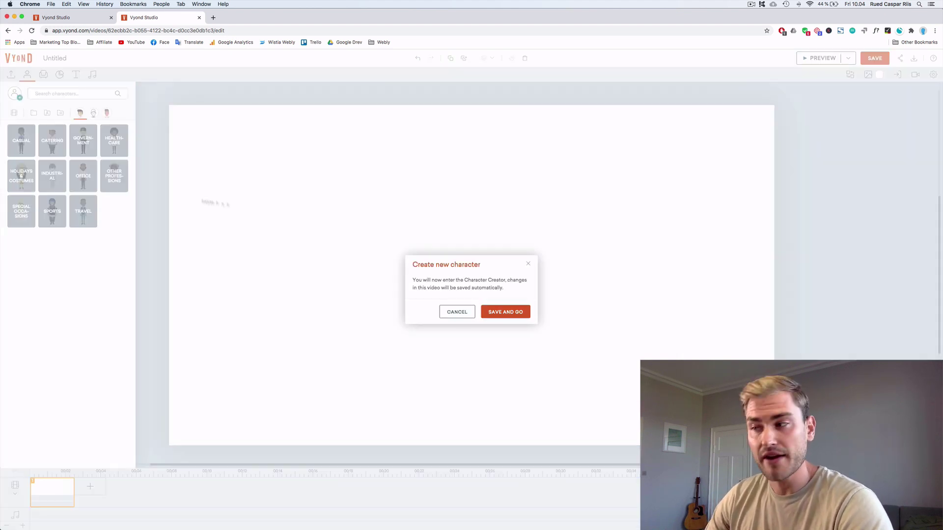
- Save the video and pick a Business Friendly male character with the second body shape
left_click(500, 310)
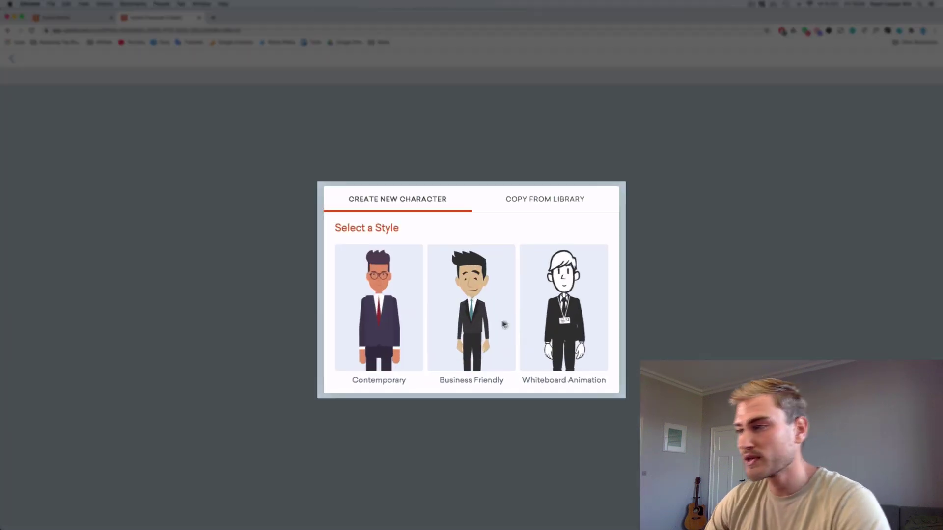
left_click(471, 288)
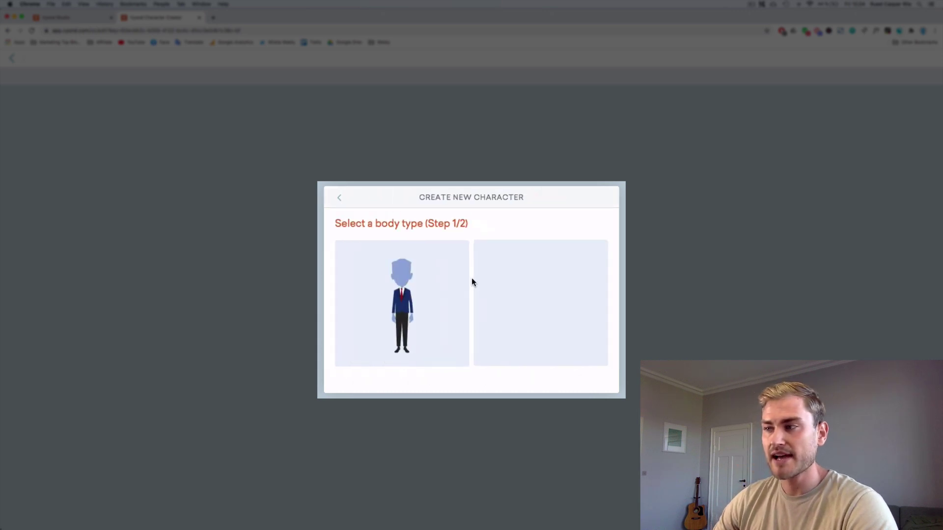
left_click(398, 280)
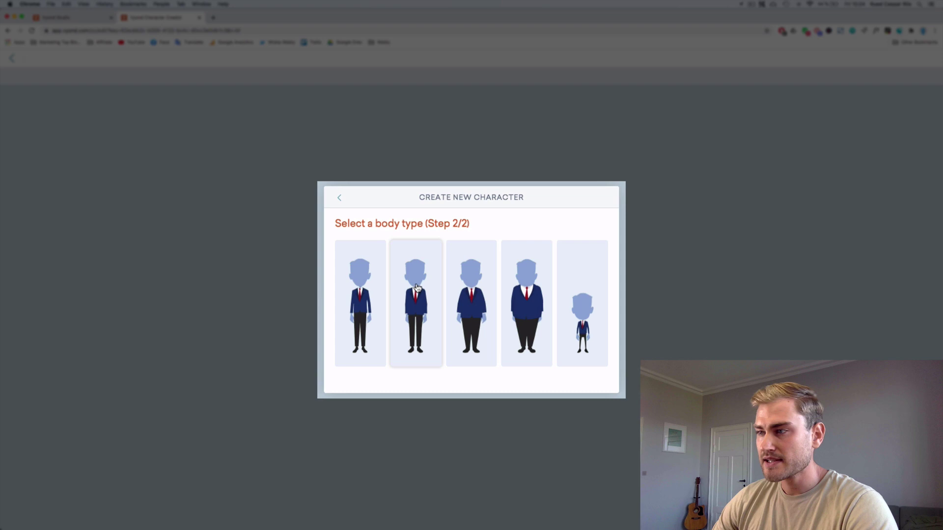
left_click(425, 297)
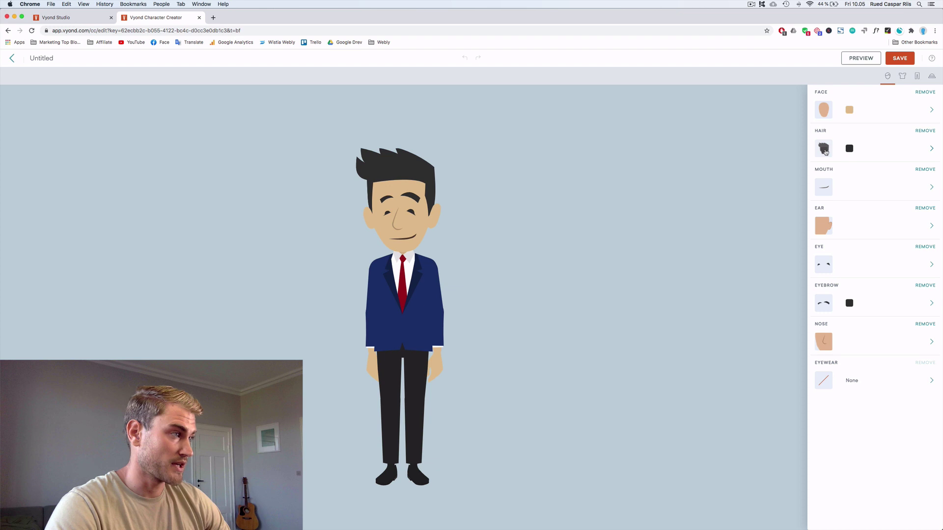
- Give the character a shorter hairstyle coloured brown
left_click(830, 150)
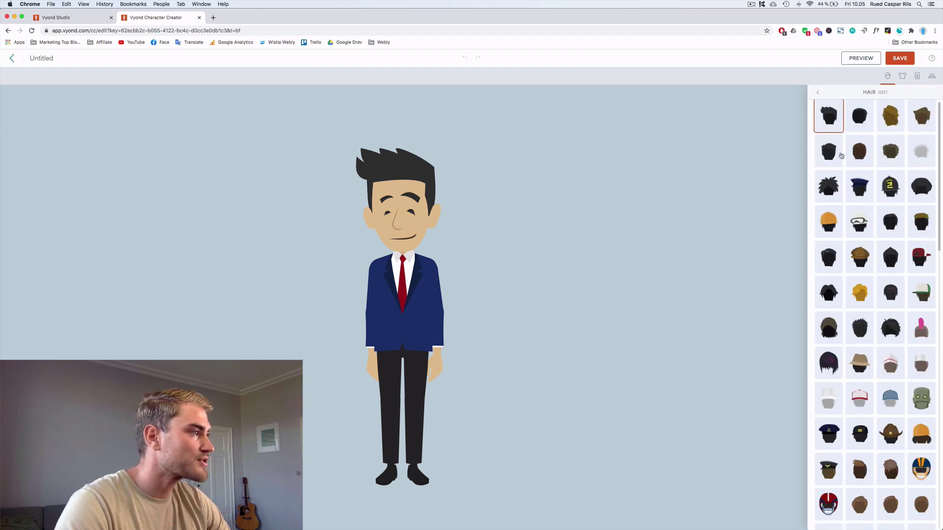
left_click(830, 152)
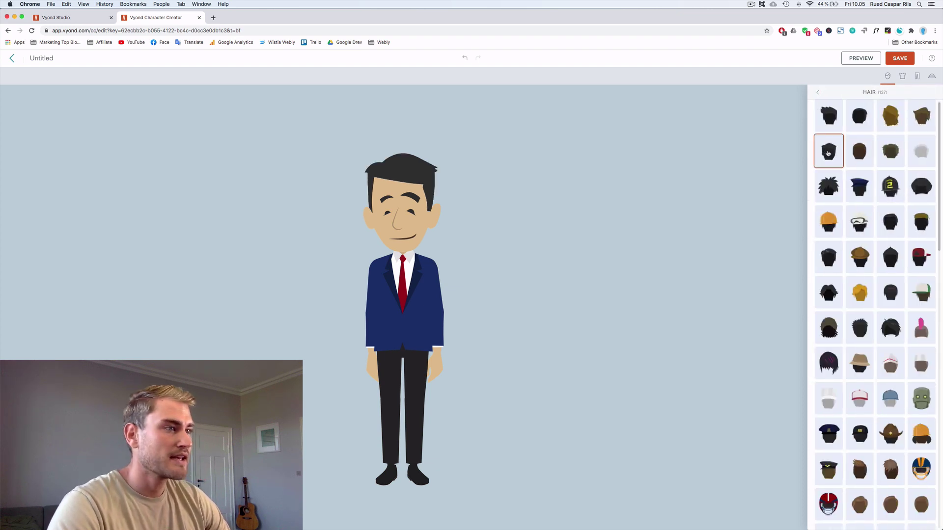
left_click(817, 93)
left_click(849, 149)
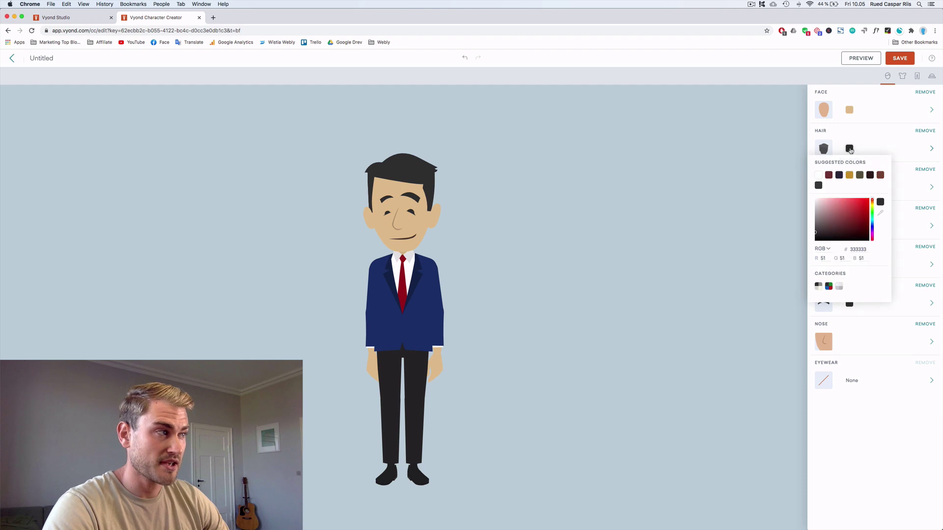
left_click(849, 176)
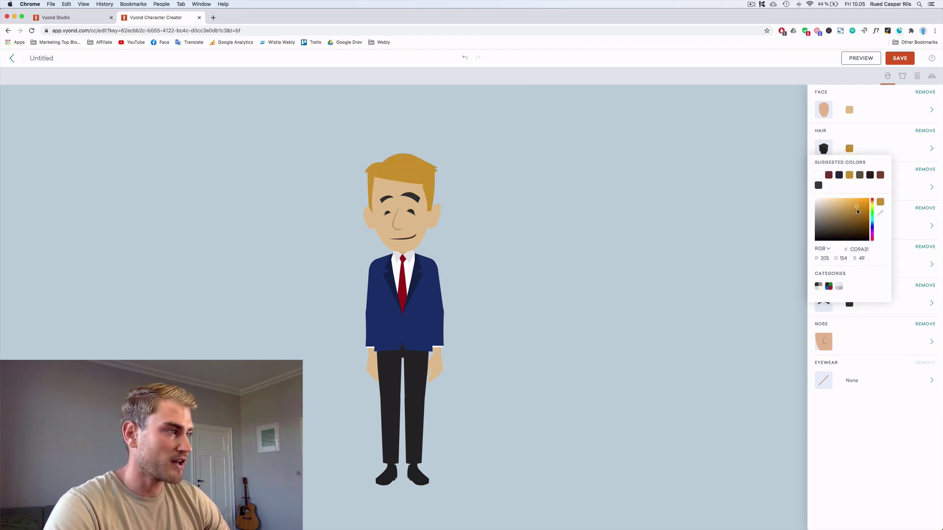
left_click_drag(857, 212, 869, 220)
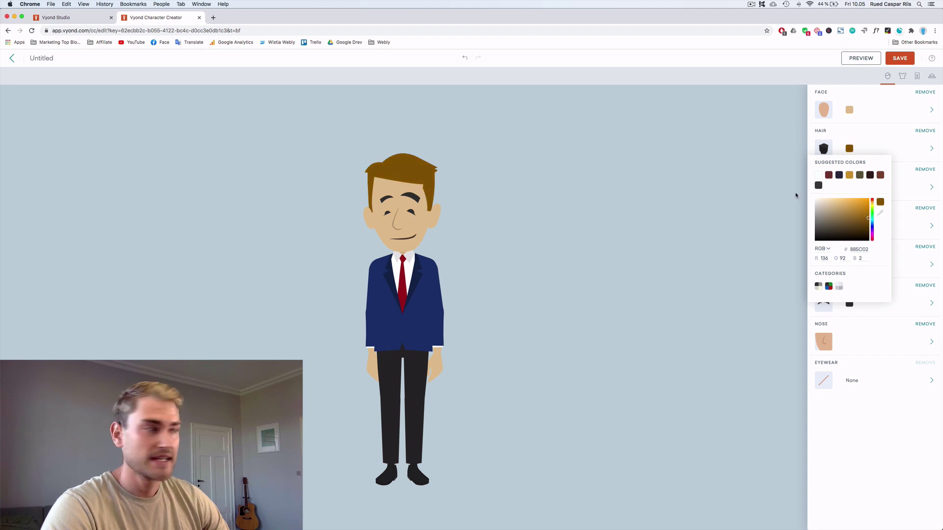
left_click(797, 164)
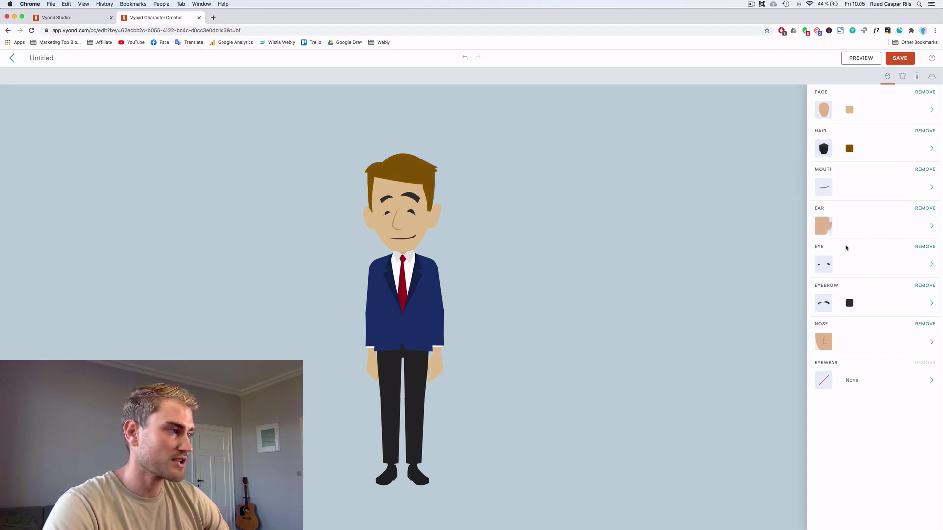
- Switch the character to open eyes and colour them blue
left_click(825, 264)
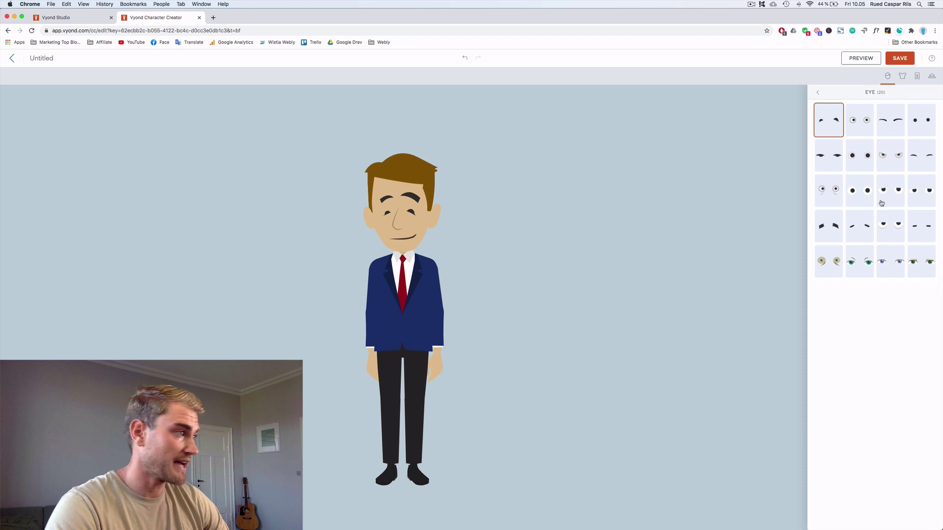
left_click(890, 264)
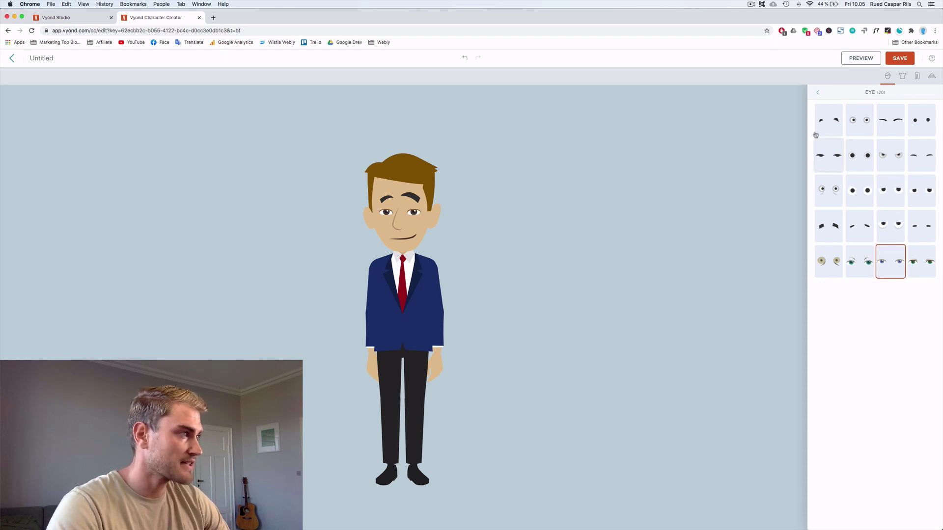
left_click(817, 93)
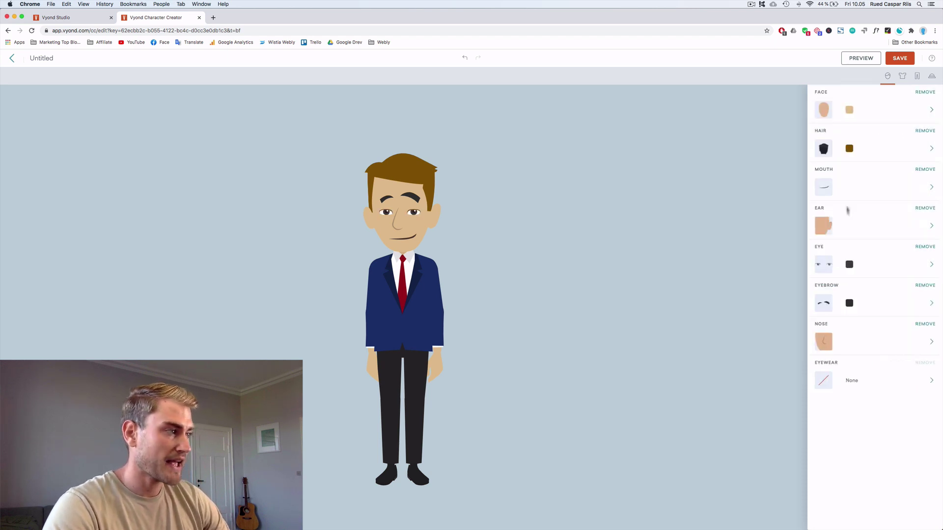
left_click(850, 266)
left_click(860, 292)
left_click(723, 203)
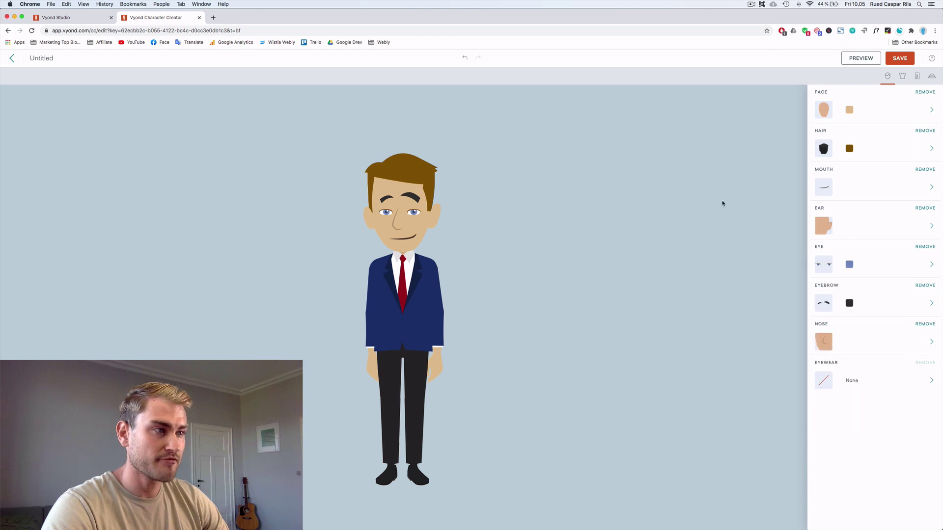
- Replace the suit with the teal short-sleeved T-shirt
left_click(901, 77)
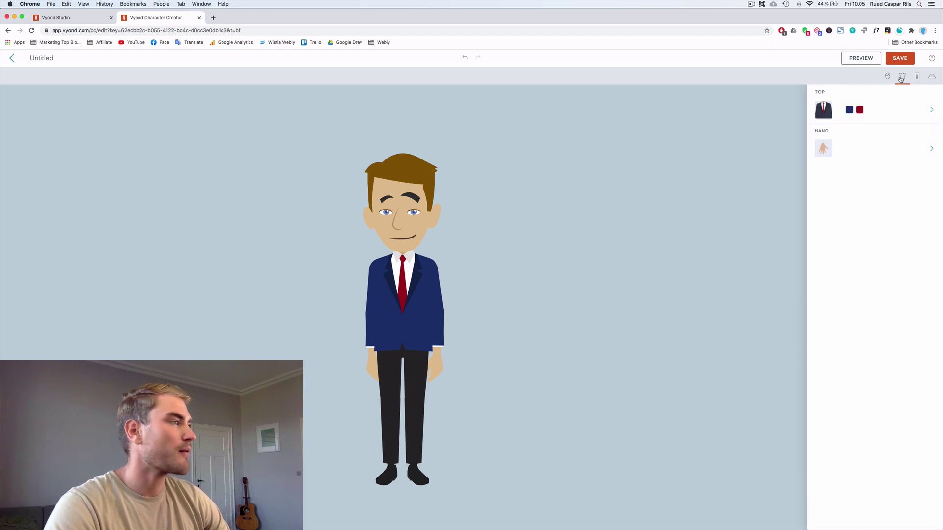
left_click(824, 109)
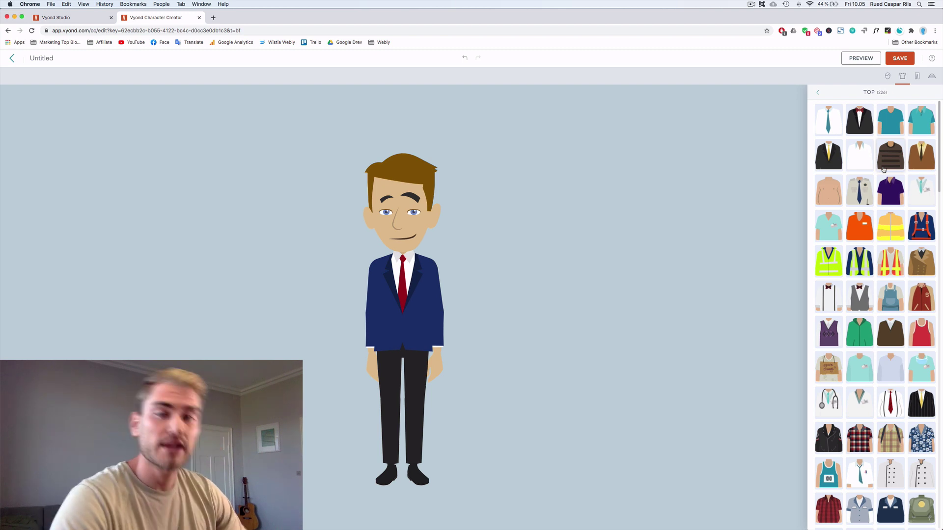
left_click(888, 123)
- Recolour the T-shirt pale yellow (FFFBC1)
left_click(817, 93)
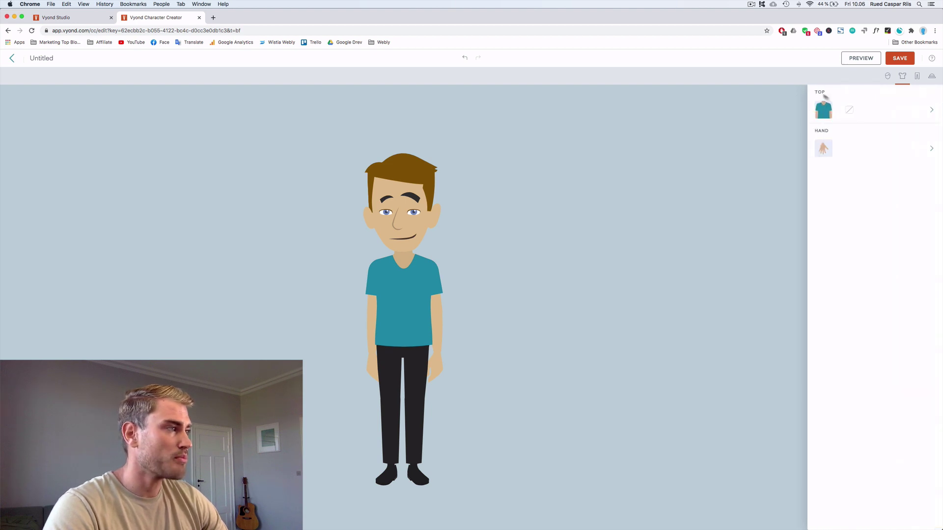
left_click(849, 109)
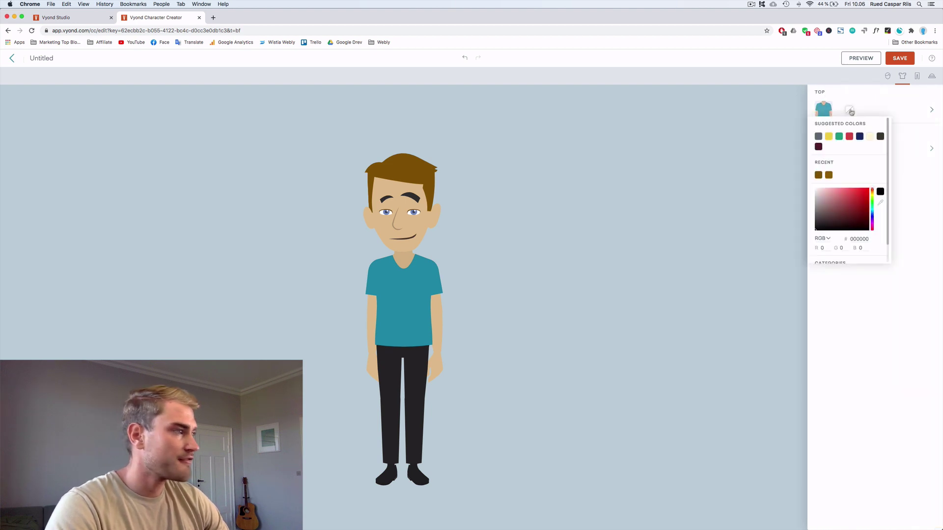
left_click(872, 197)
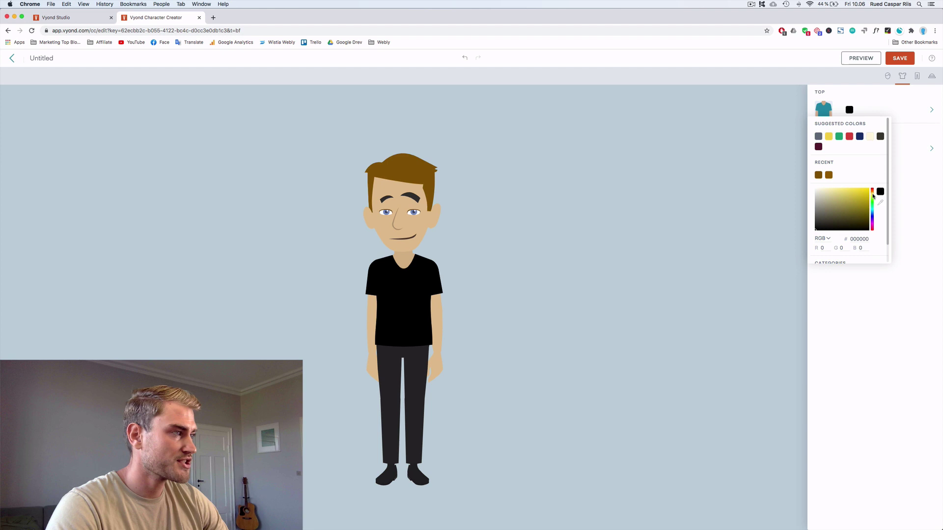
left_click_drag(829, 198, 828, 189)
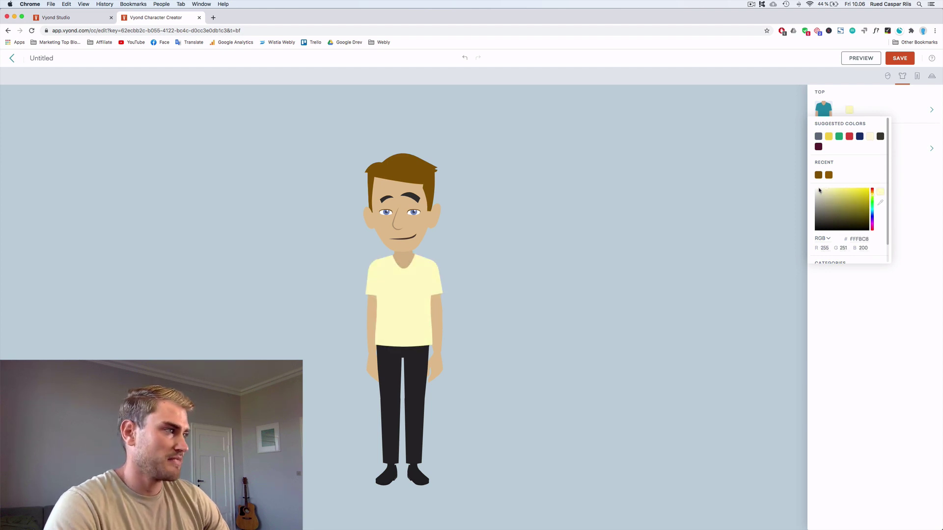
left_click(779, 141)
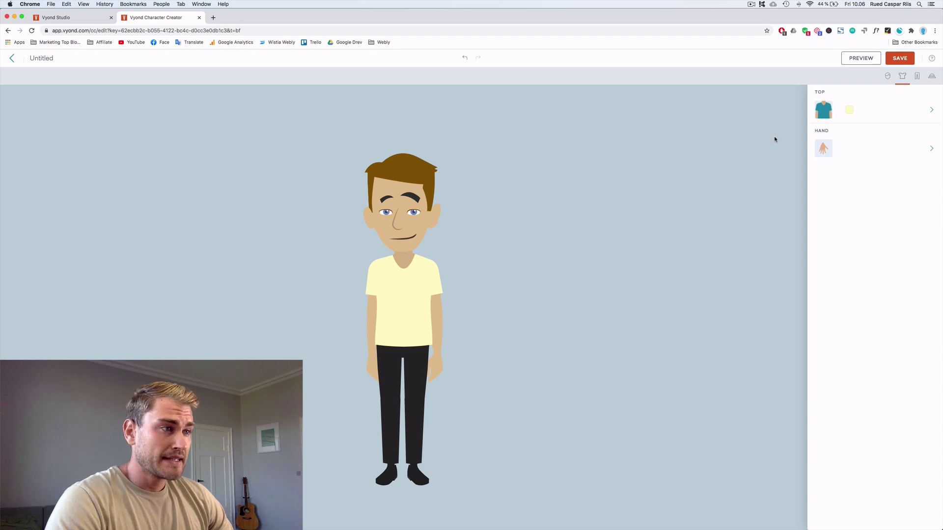
- Swap the black trousers for teal cropped pants
left_click(888, 76)
left_click(917, 77)
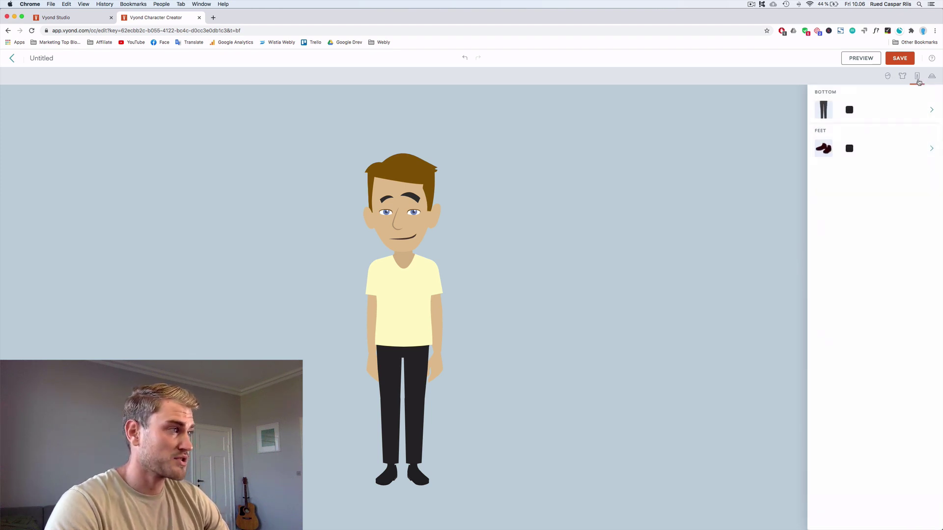
left_click(823, 109)
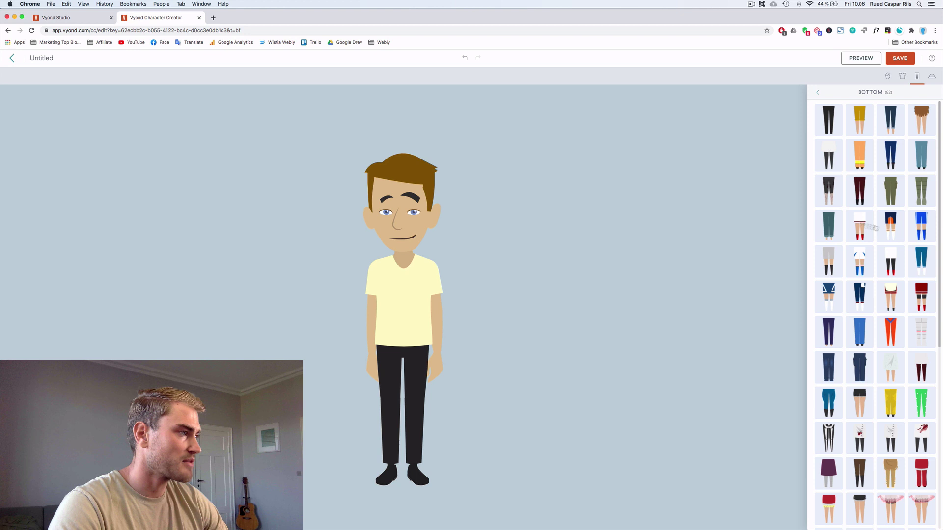
left_click(829, 233)
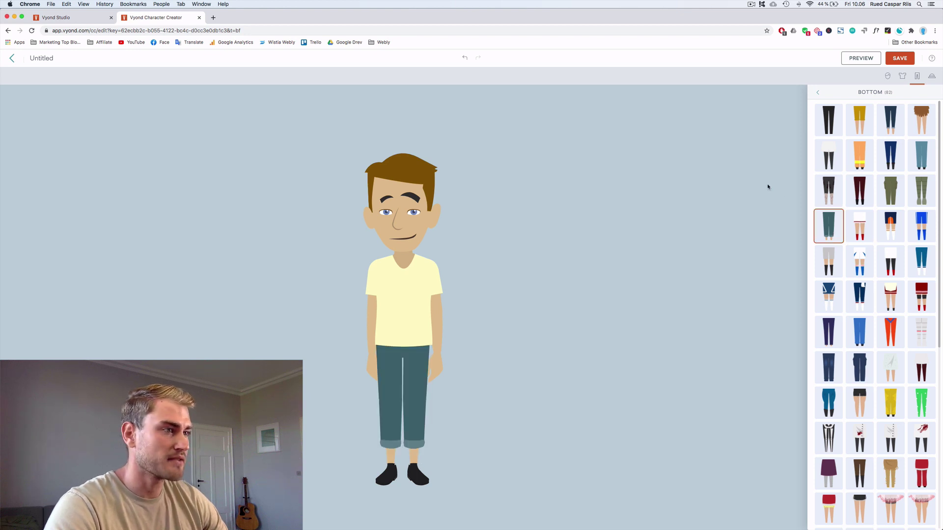
- Save the finished character and return to Vyond Studio
left_click(818, 93)
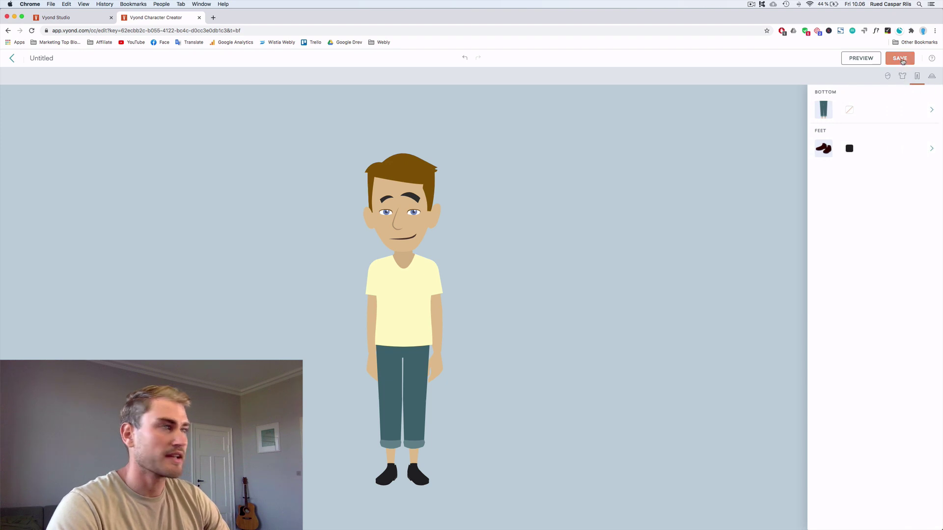
left_click(901, 59)
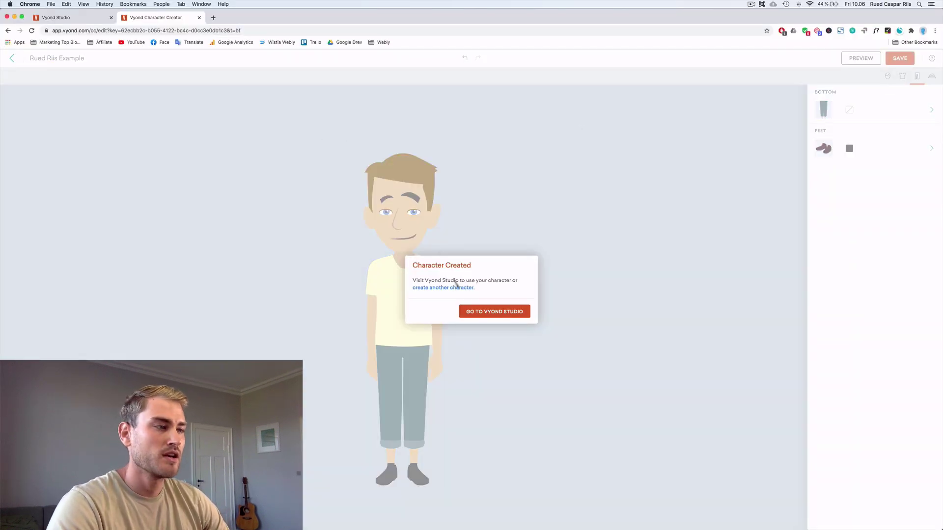
left_click(495, 313)
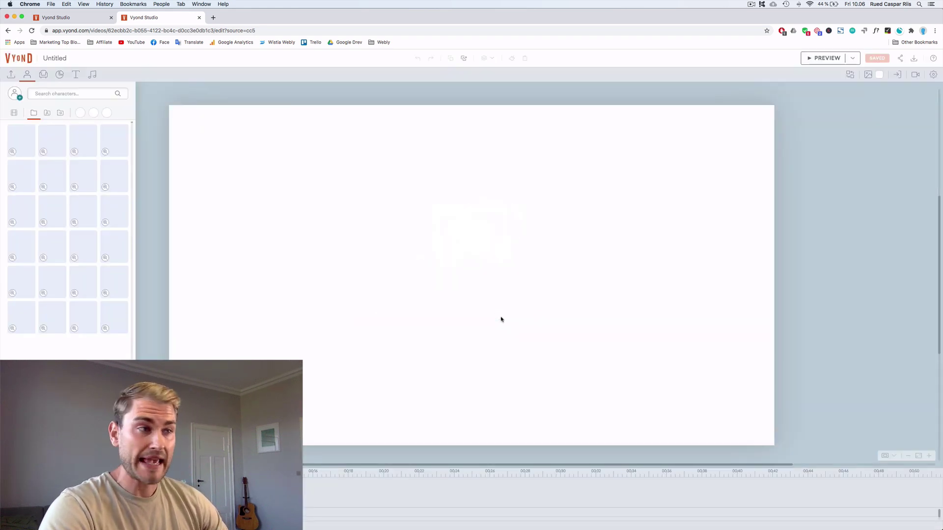
- Open the scene template browser and show the Home category of templates
mouse_move(90, 487)
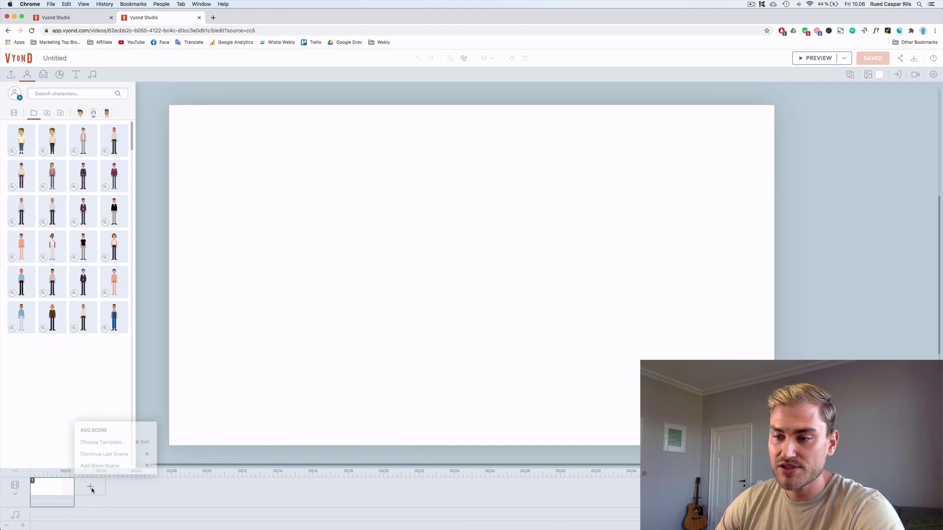
left_click(109, 442)
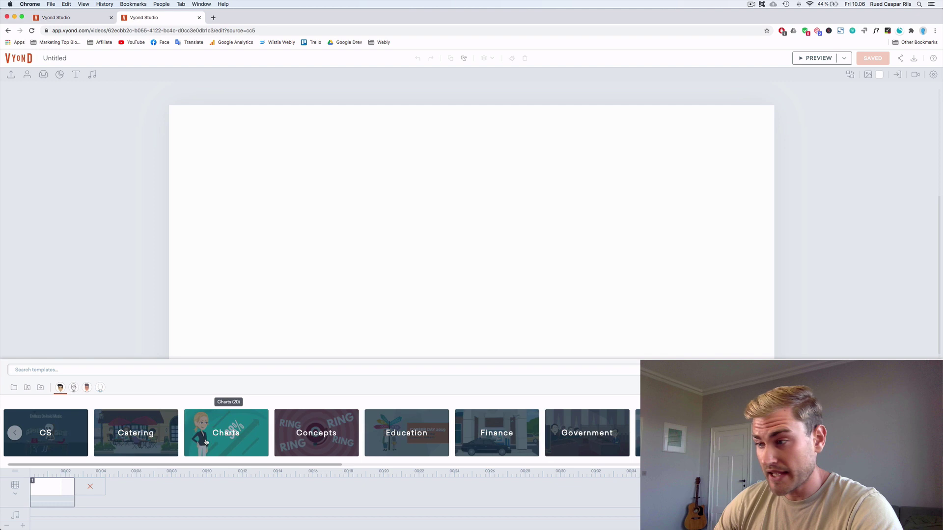
scroll(207, 442, "right", 3)
scroll(206, 442, "right", 15)
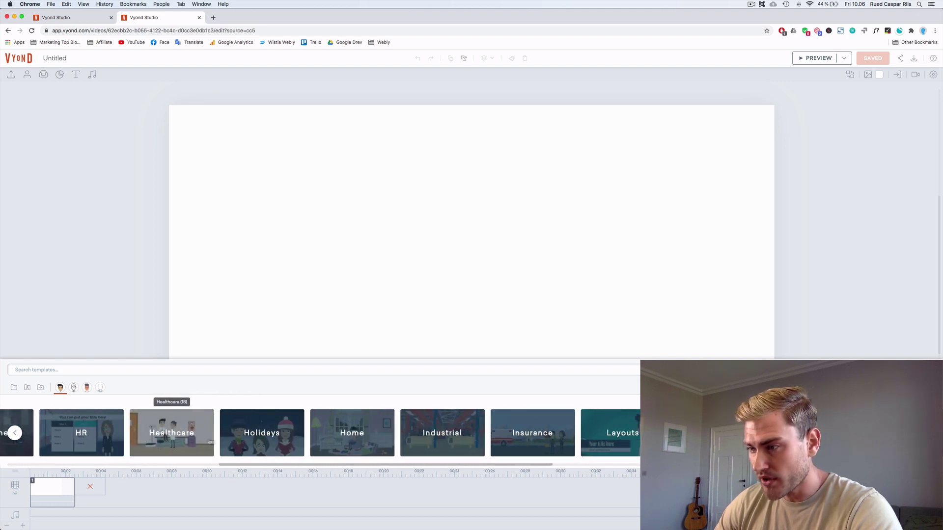
left_click(351, 435)
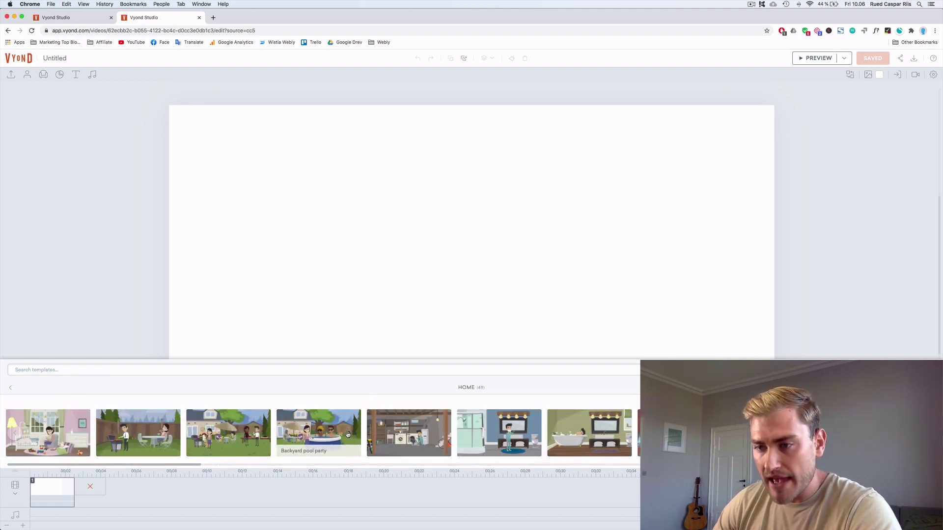
- Add the nursery template as scene 2 and replace the mother with the custom character
left_click(49, 433)
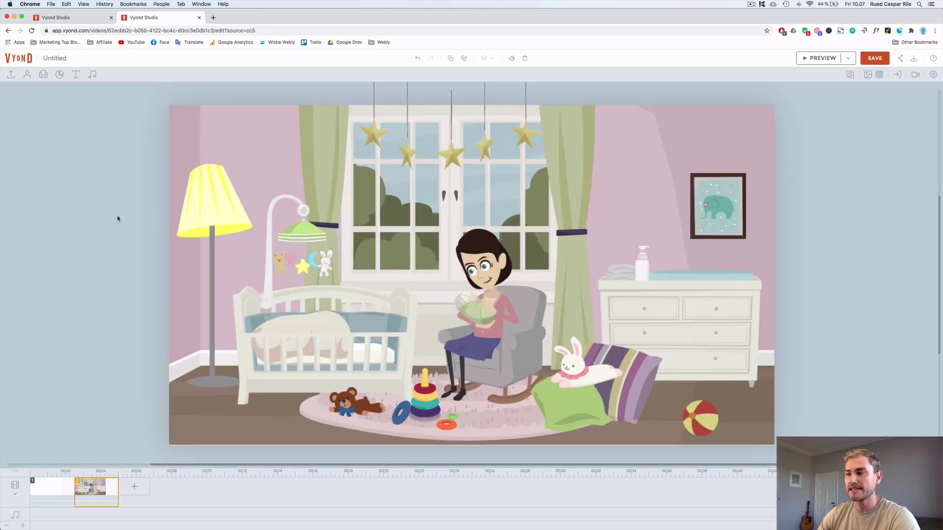
left_click(486, 255)
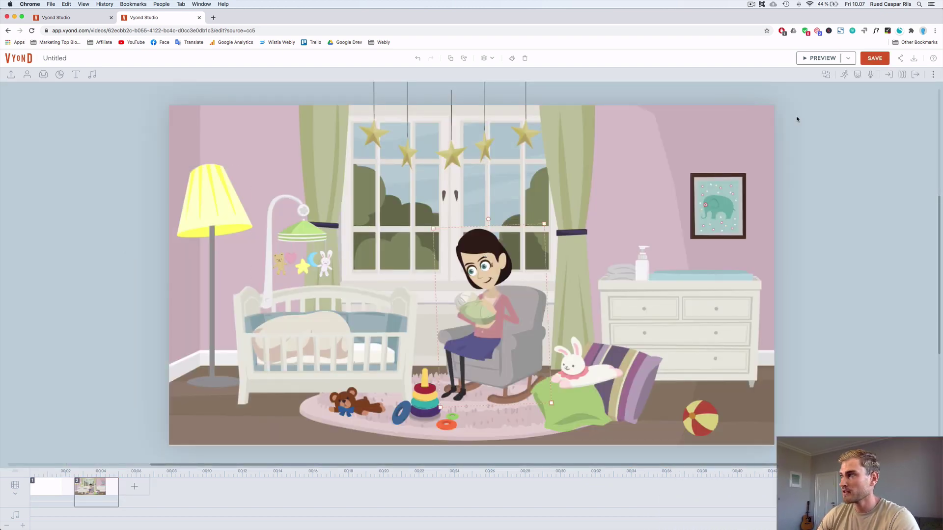
left_click(827, 75)
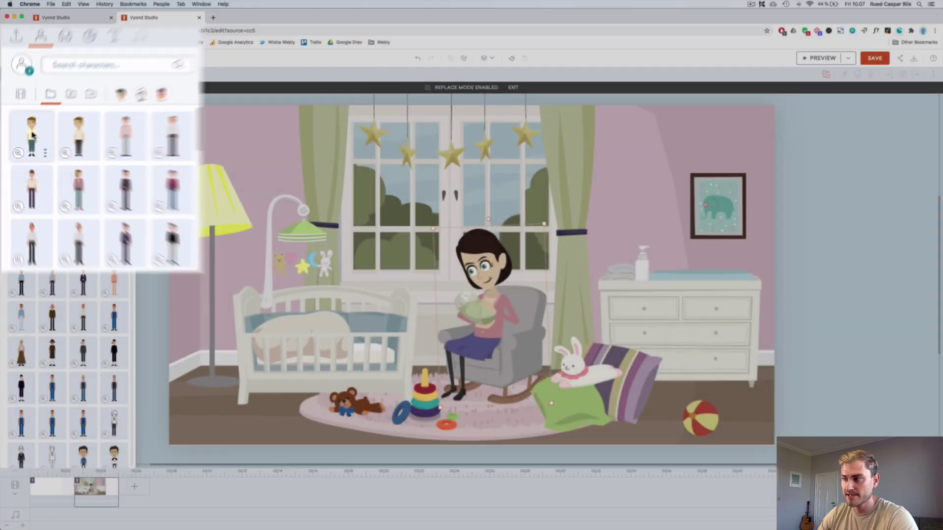
left_click(63, 211)
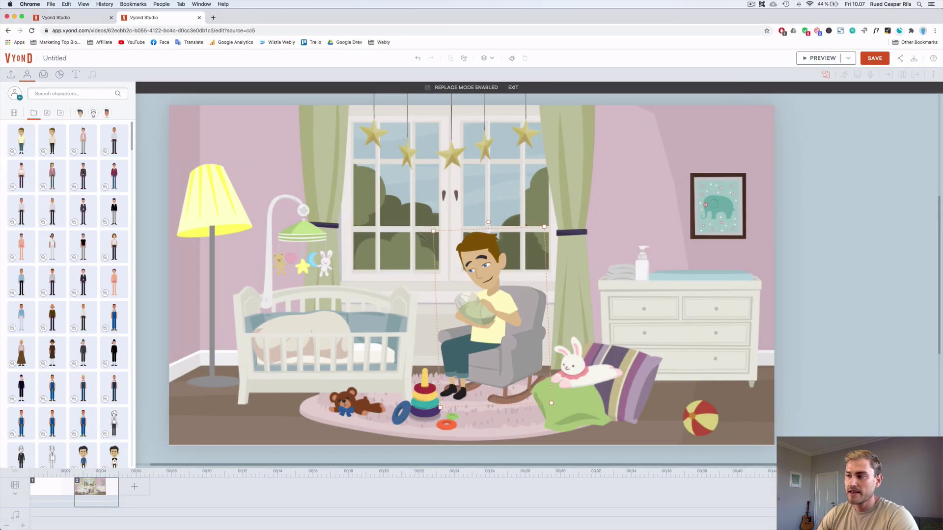
left_click(823, 164)
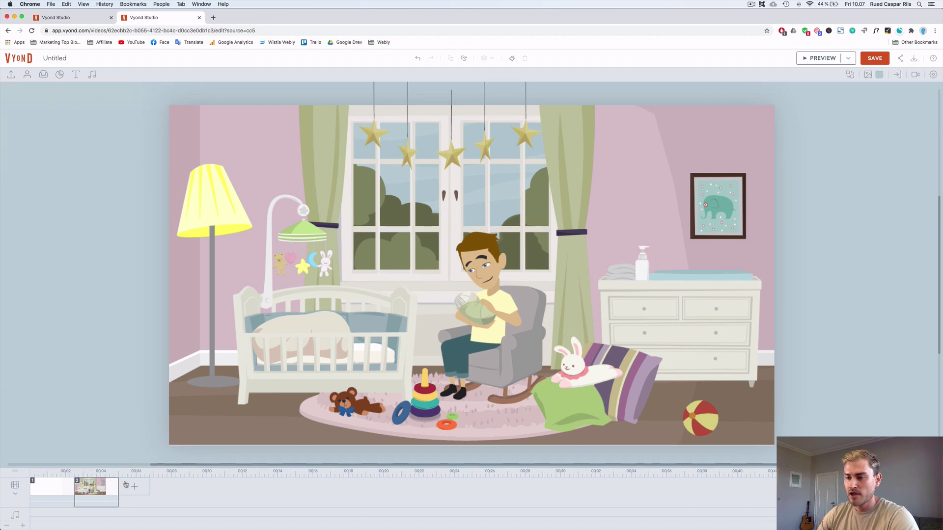
- Add the Bathroom template and replace its toothbrushing character with the custom character
left_click(129, 486)
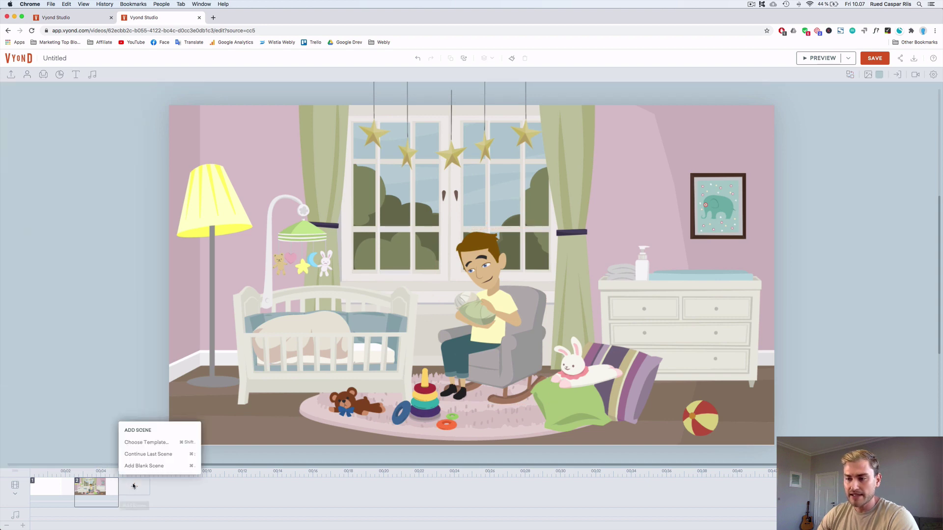
left_click(166, 443)
scroll(428, 442, "right", 3)
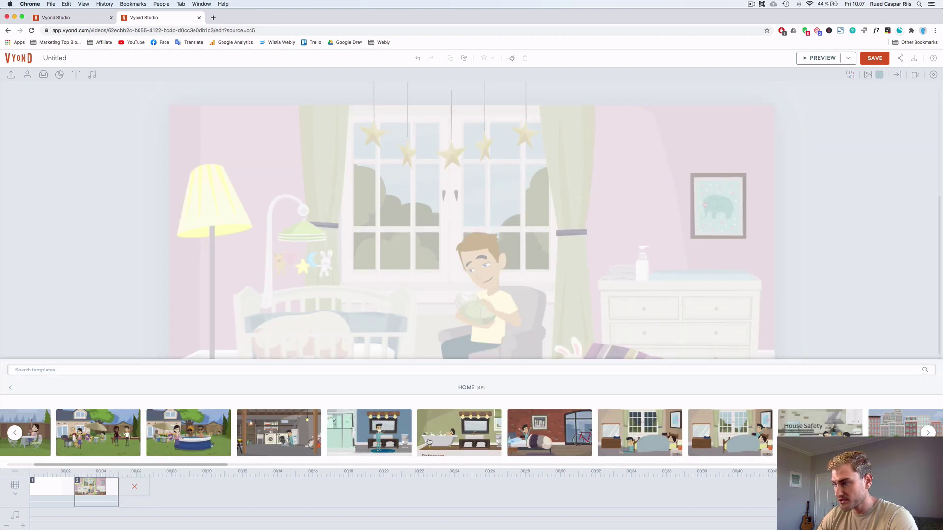
left_click(388, 435)
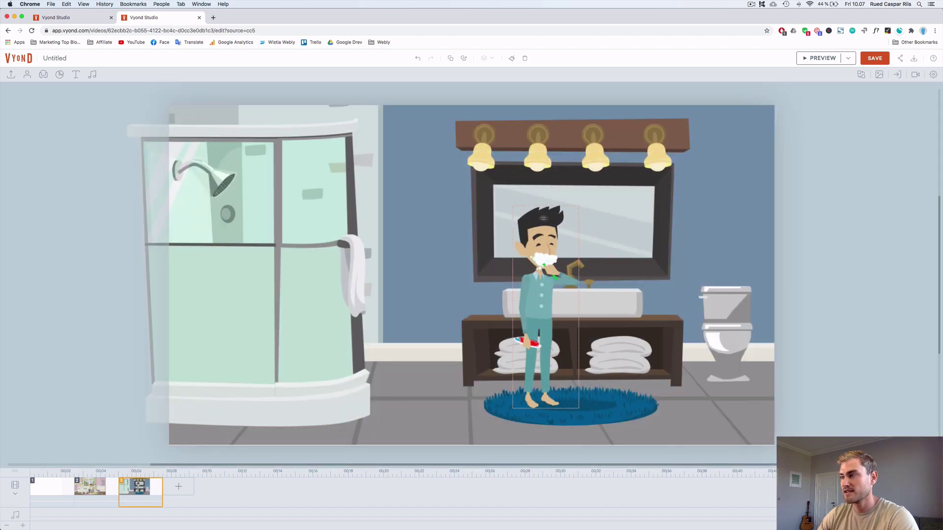
left_click(545, 222)
left_click(826, 75)
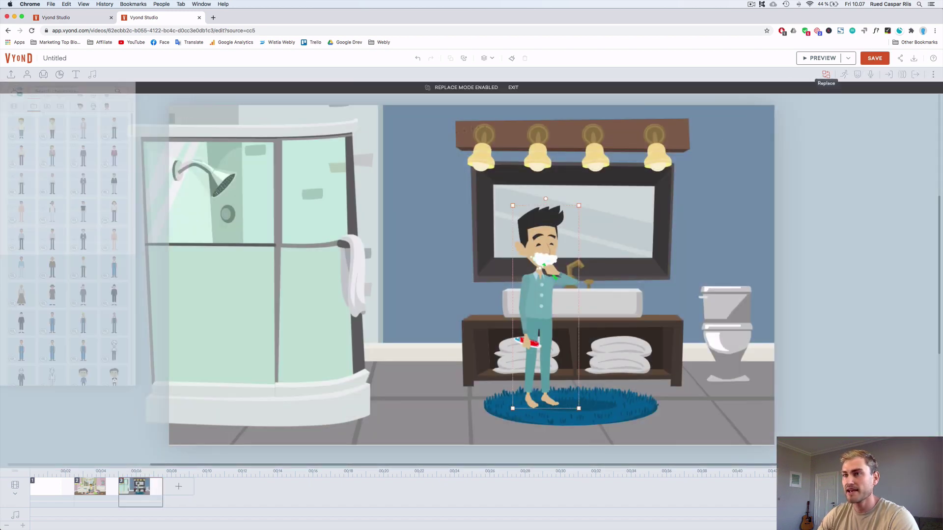
left_click(21, 140)
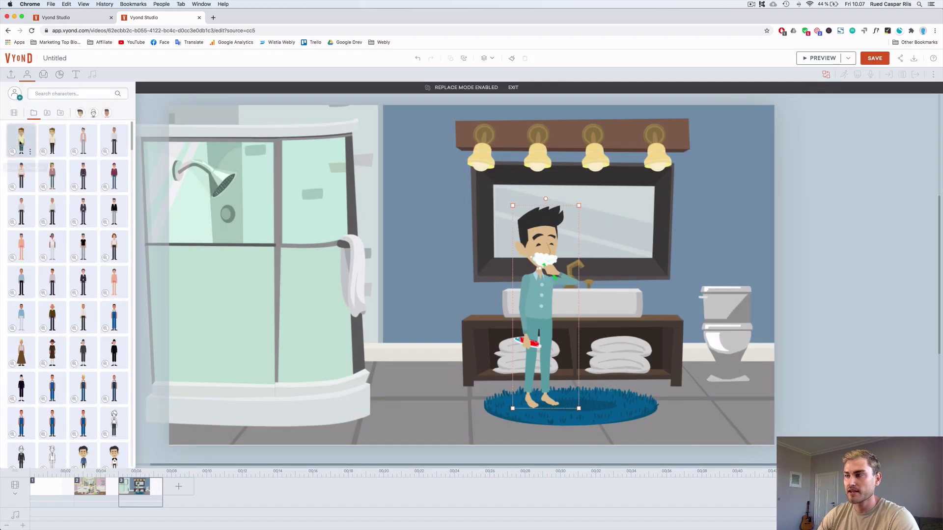
left_click(826, 241)
- Delete blank scene 1, then preview the nursery and bathroom scenes
right_click(63, 487)
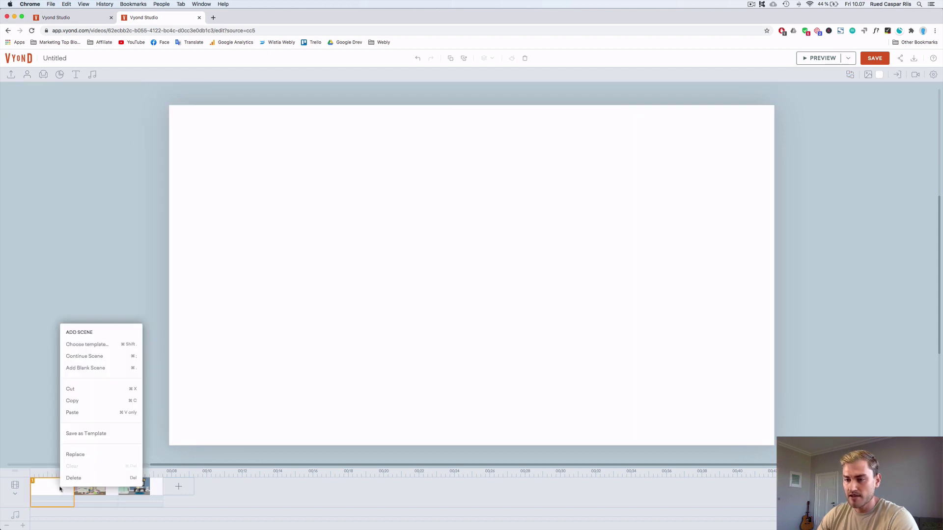
key("Delete")
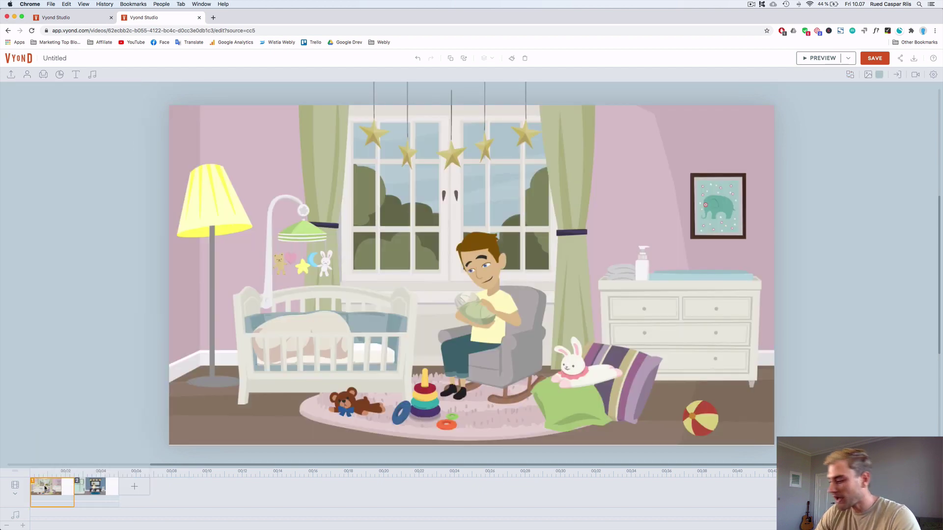
key("space")
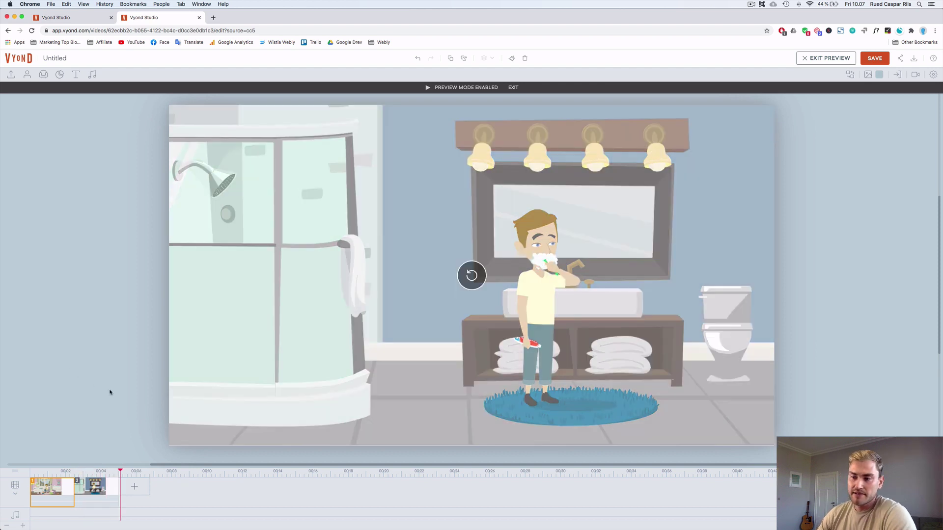
key("Escape")
- Add a blank scene at the end holding the custom character at about twice its size
left_click(135, 494)
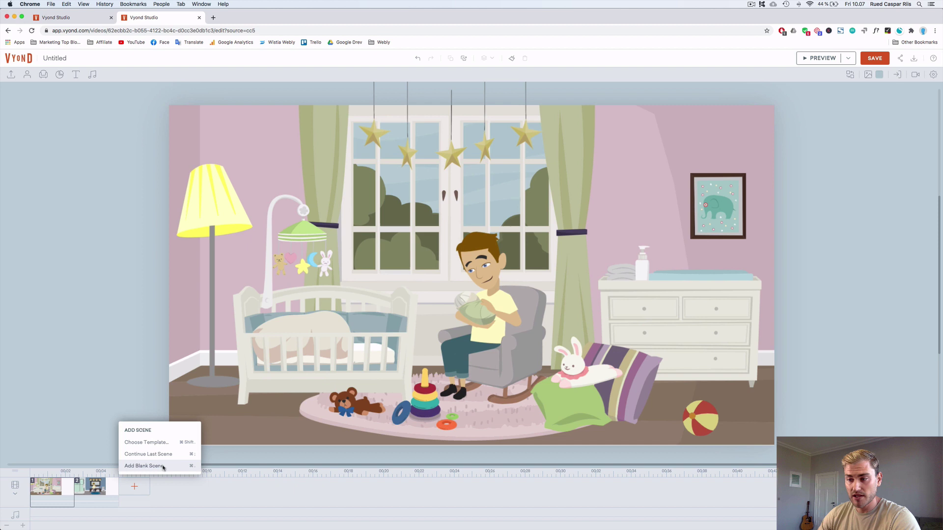
left_click(164, 469)
left_click(27, 76)
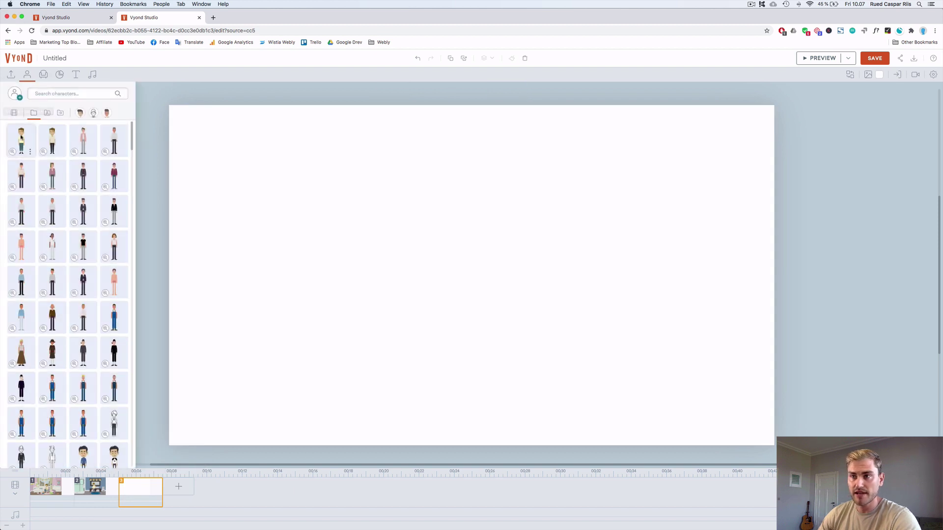
left_click(22, 140)
mouse_move(492, 185)
left_mouse_down()
mouse_move(511, 101)
mouse_move(595, 134)
mouse_move(513, 147)
mouse_move(506, 185)
mouse_move(481, 172)
left_mouse_up()
- Colour the blank scene's background green (#4FAE5F)
left_click(627, 193)
left_click(882, 76)
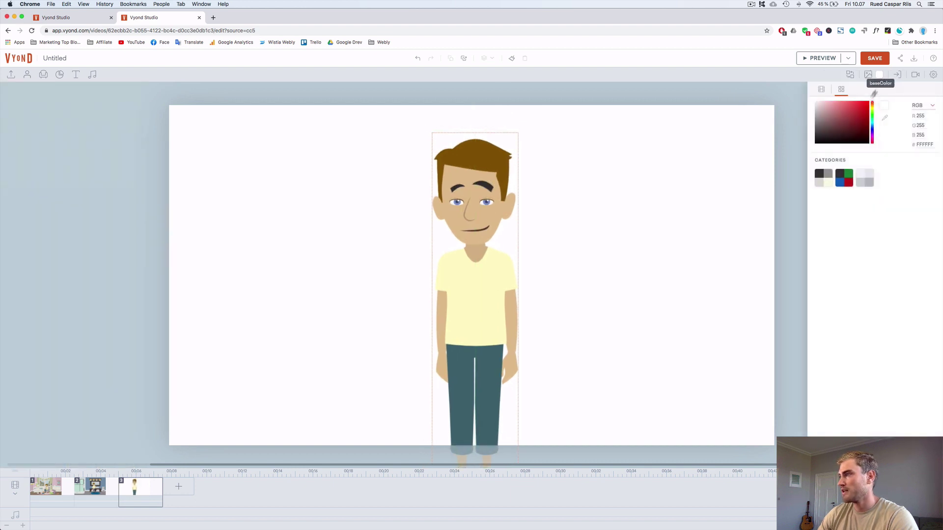
mouse_move(825, 113)
left_mouse_down()
mouse_move(867, 125)
mouse_move(818, 117)
mouse_move(851, 115)
mouse_move(844, 115)
left_mouse_up()
left_click(872, 117)
left_click(846, 116)
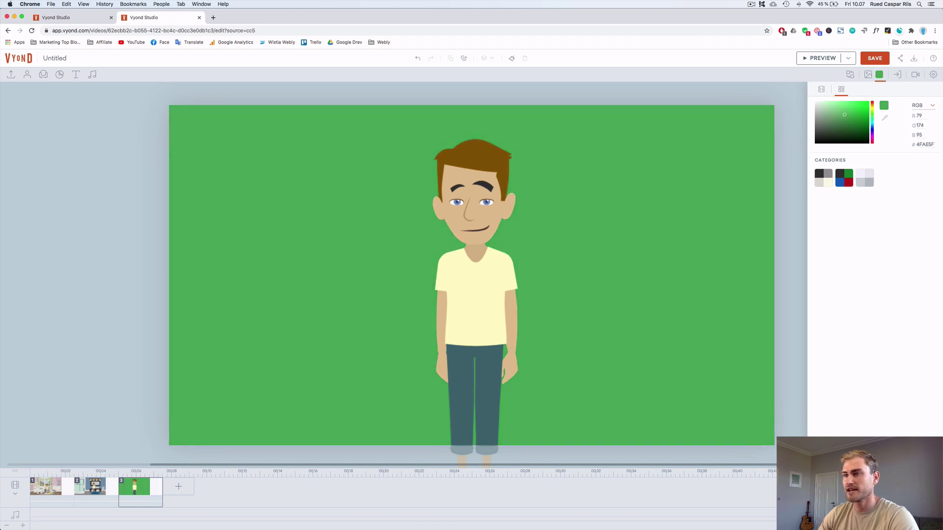
left_click(474, 148)
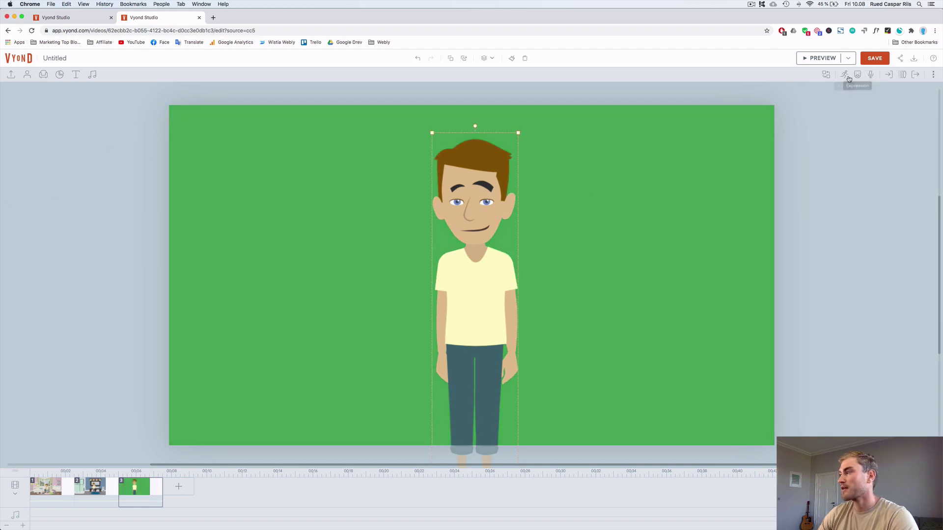
- Give the character the grocery-bag action from the Shopping category
left_click(847, 79)
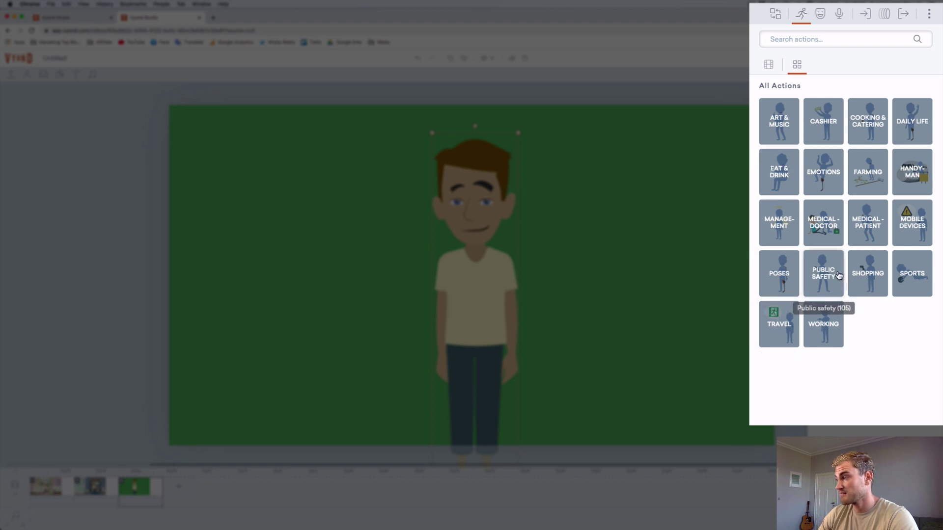
left_click(868, 285)
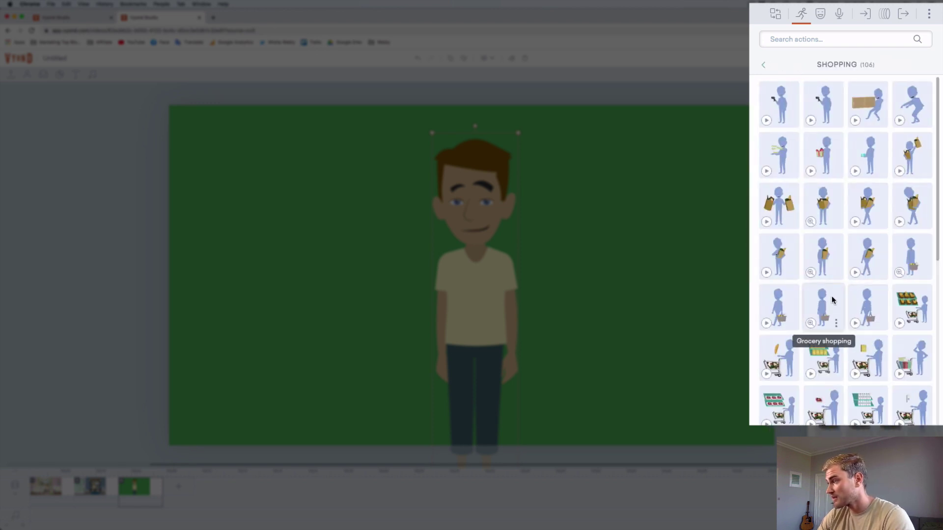
left_click(776, 251)
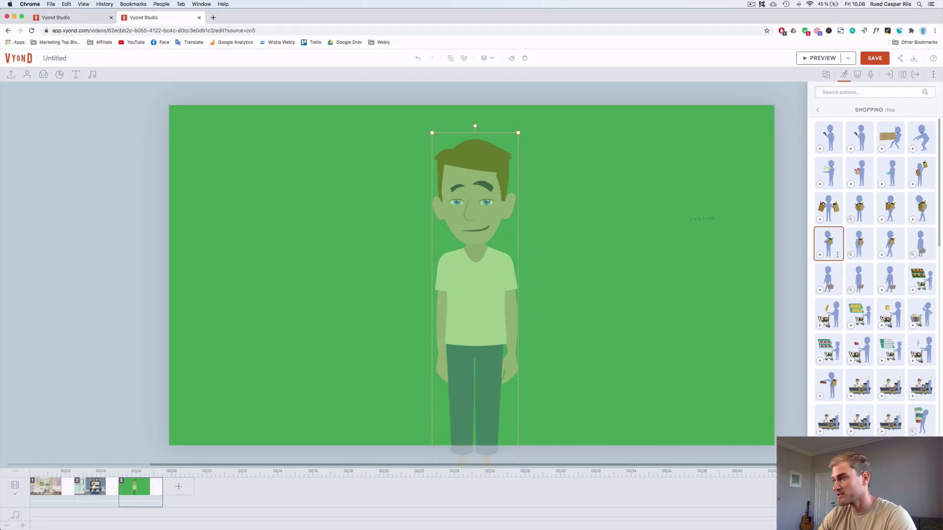
left_click(480, 195)
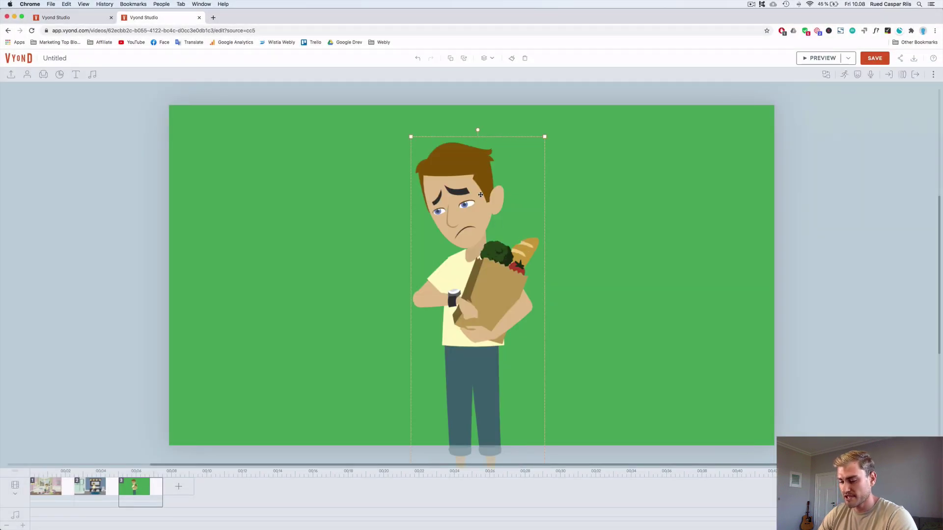
- Add a flipped duplicate on the left with the Fighting for sale item action
key("super+c")
key("super+v")
left_click_drag(474, 211, 310, 211)
right_click(311, 194)
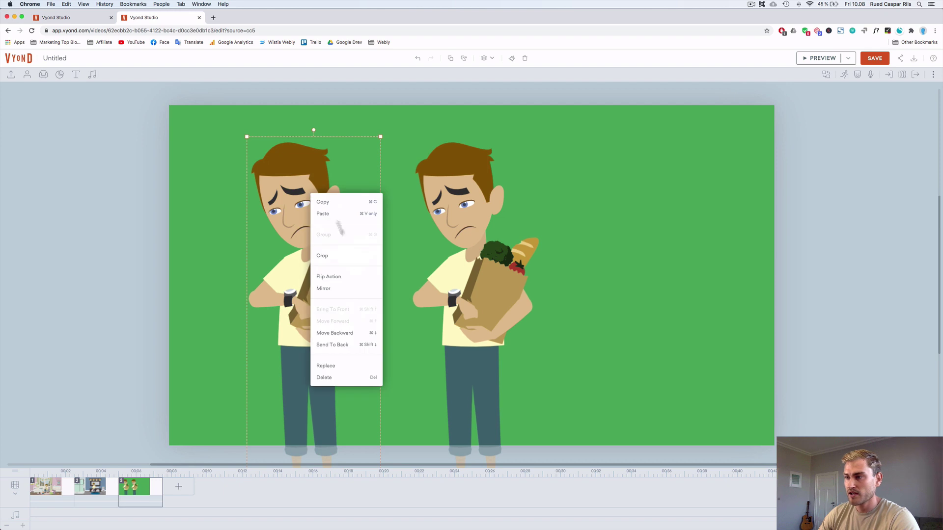
left_click(333, 277)
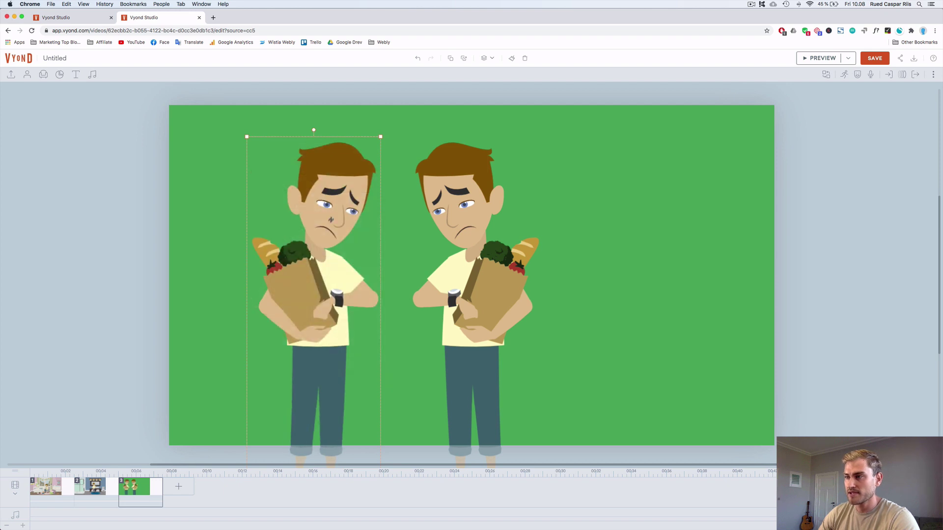
left_click(844, 75)
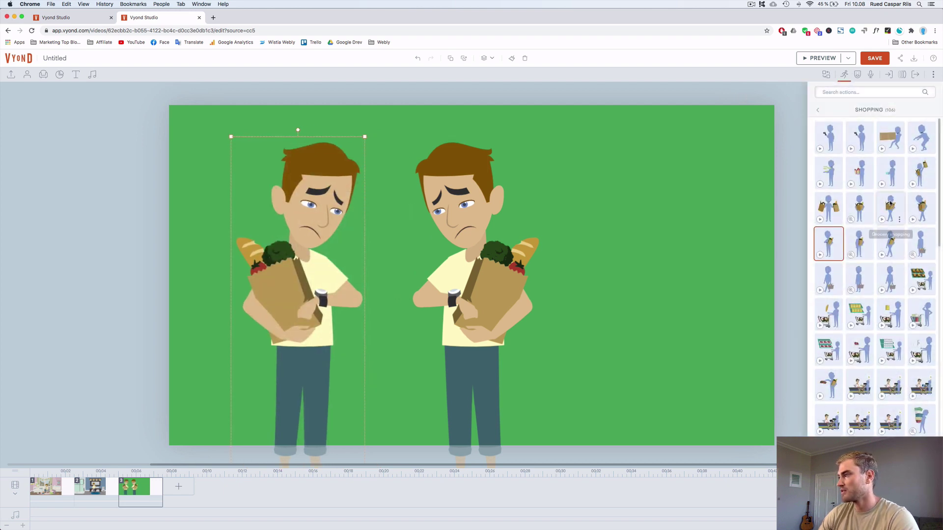
left_click(889, 137)
- Reposition both characters and lengthen the third scene's duration
left_click_drag(439, 175, 627, 174)
left_click_drag(283, 261, 267, 239)
left_click(179, 433)
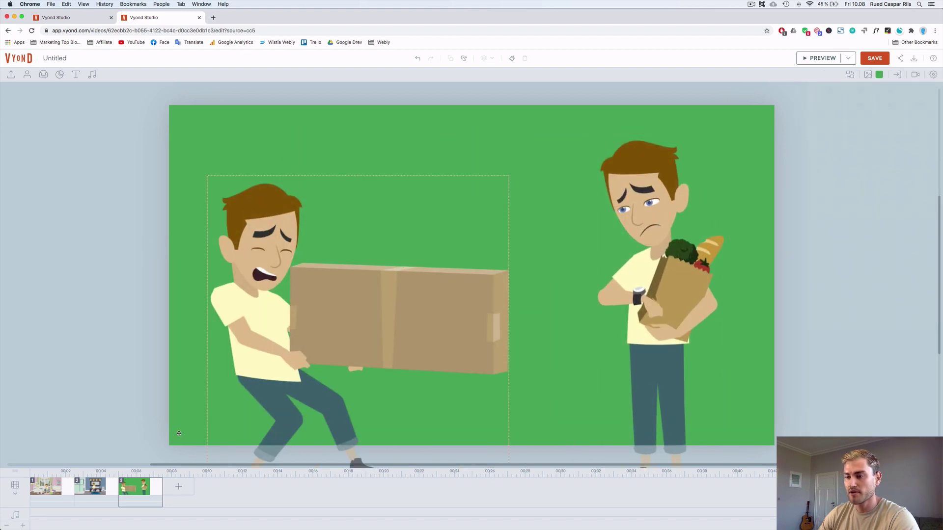
left_click_drag(160, 486, 206, 487)
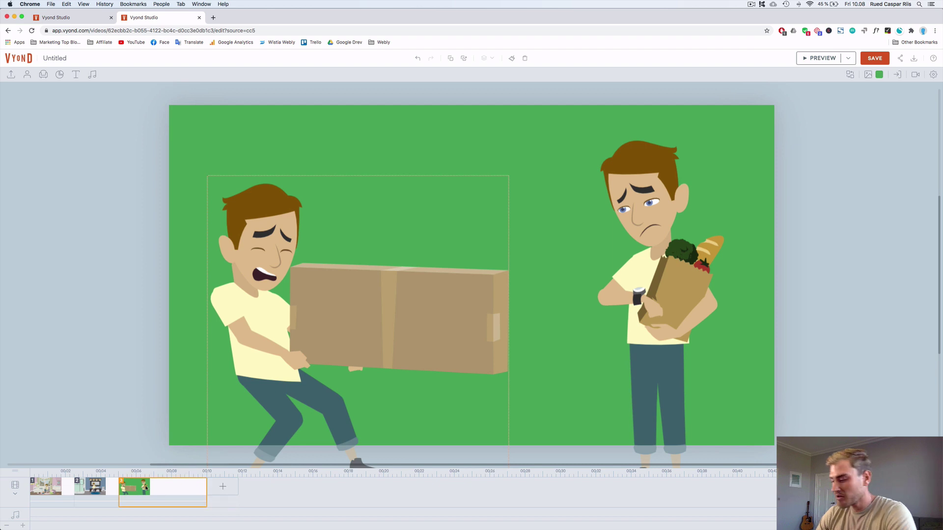
- Preview the green scene where one character carries a box and the other holds groceries
key("space")
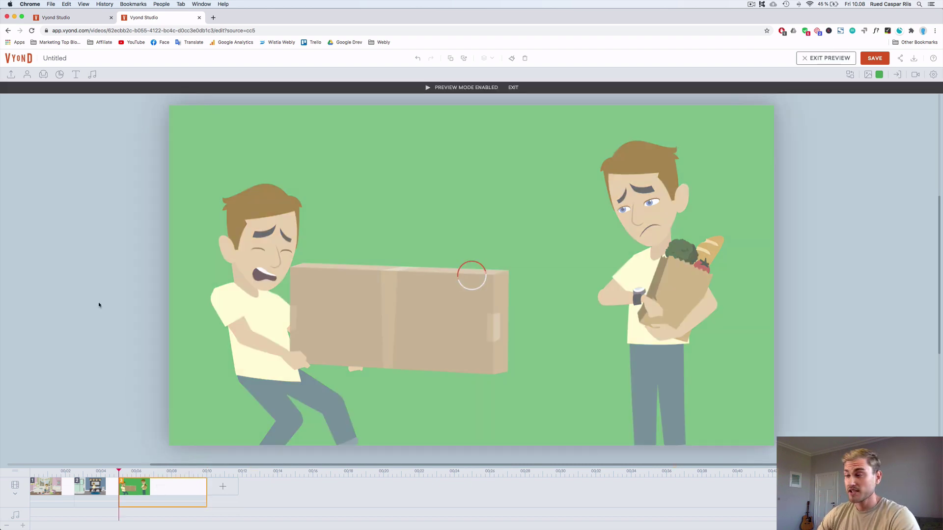